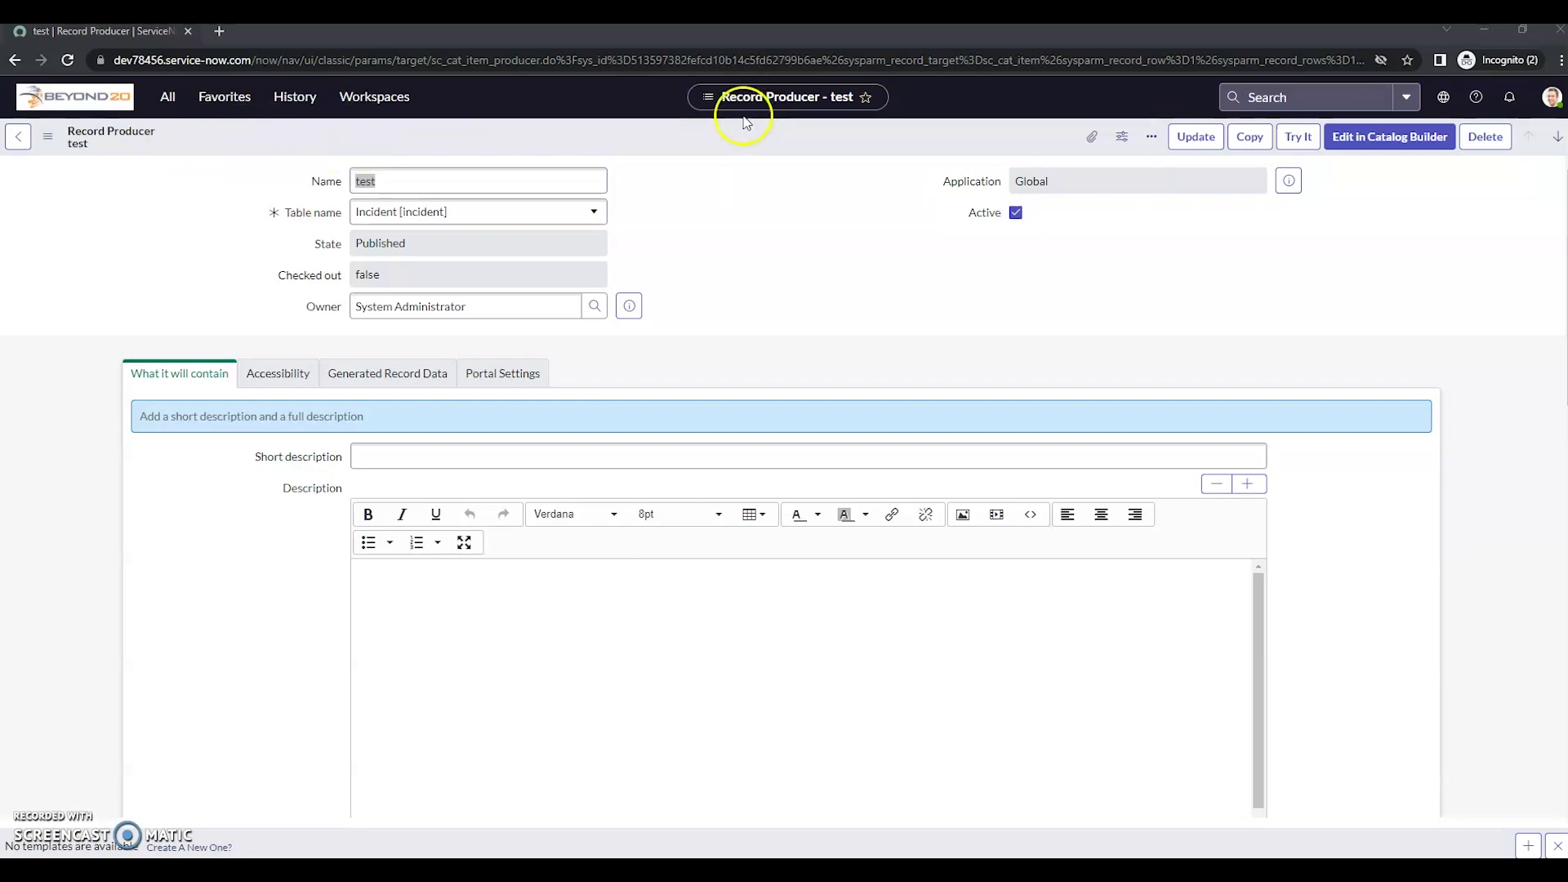
Show the 'test' record producer's XML and enlarge the popup to read it
{"action": "right_click", "coordinate": [256, 131]}
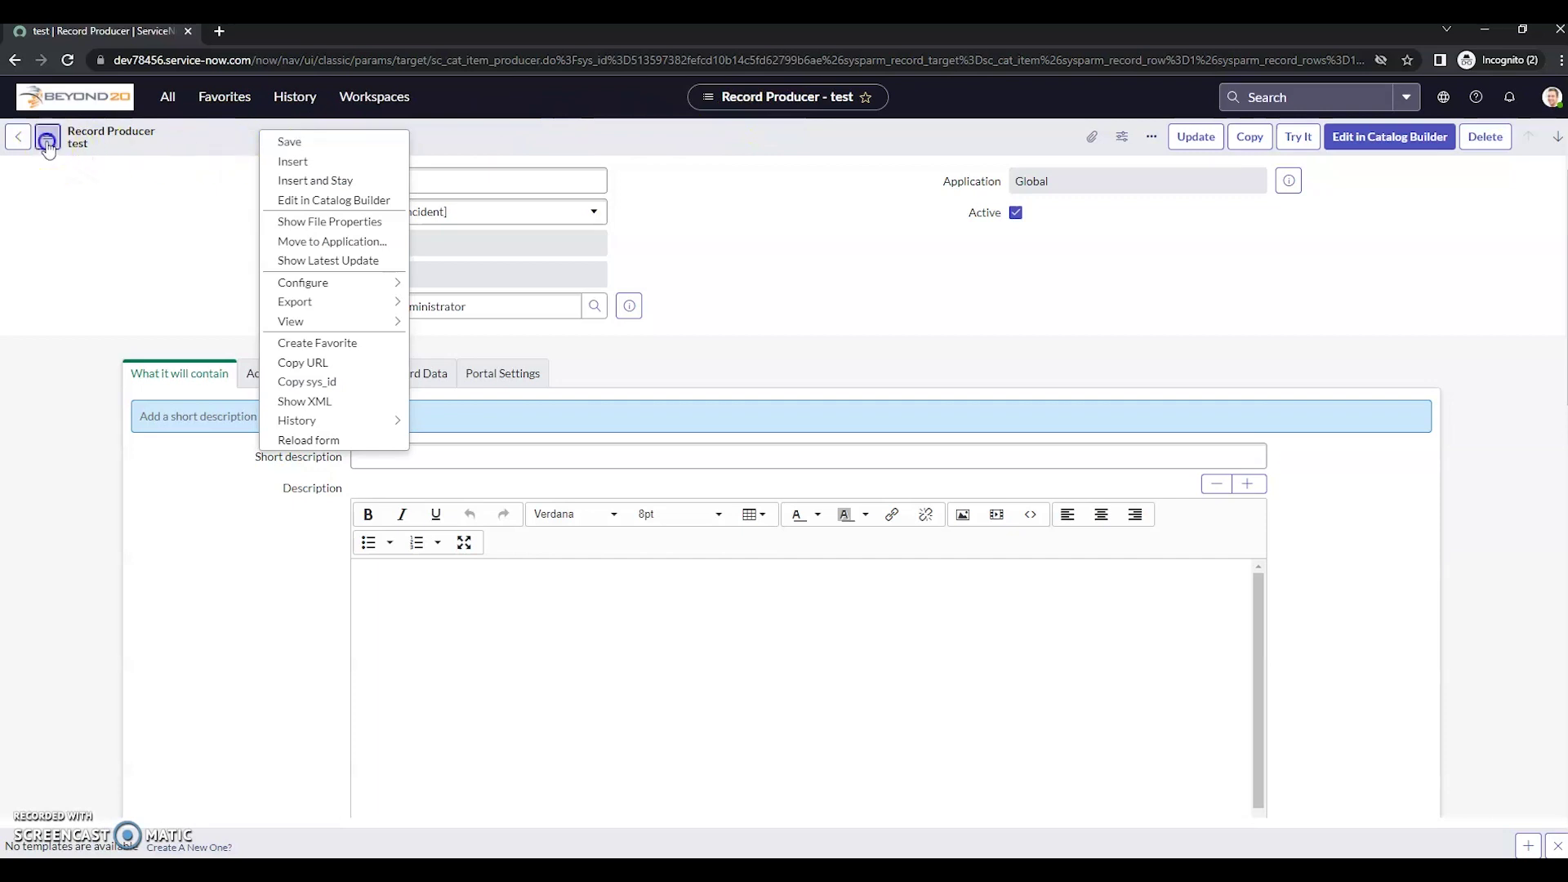
{"action": "left_click", "coordinate": [74, 147]}
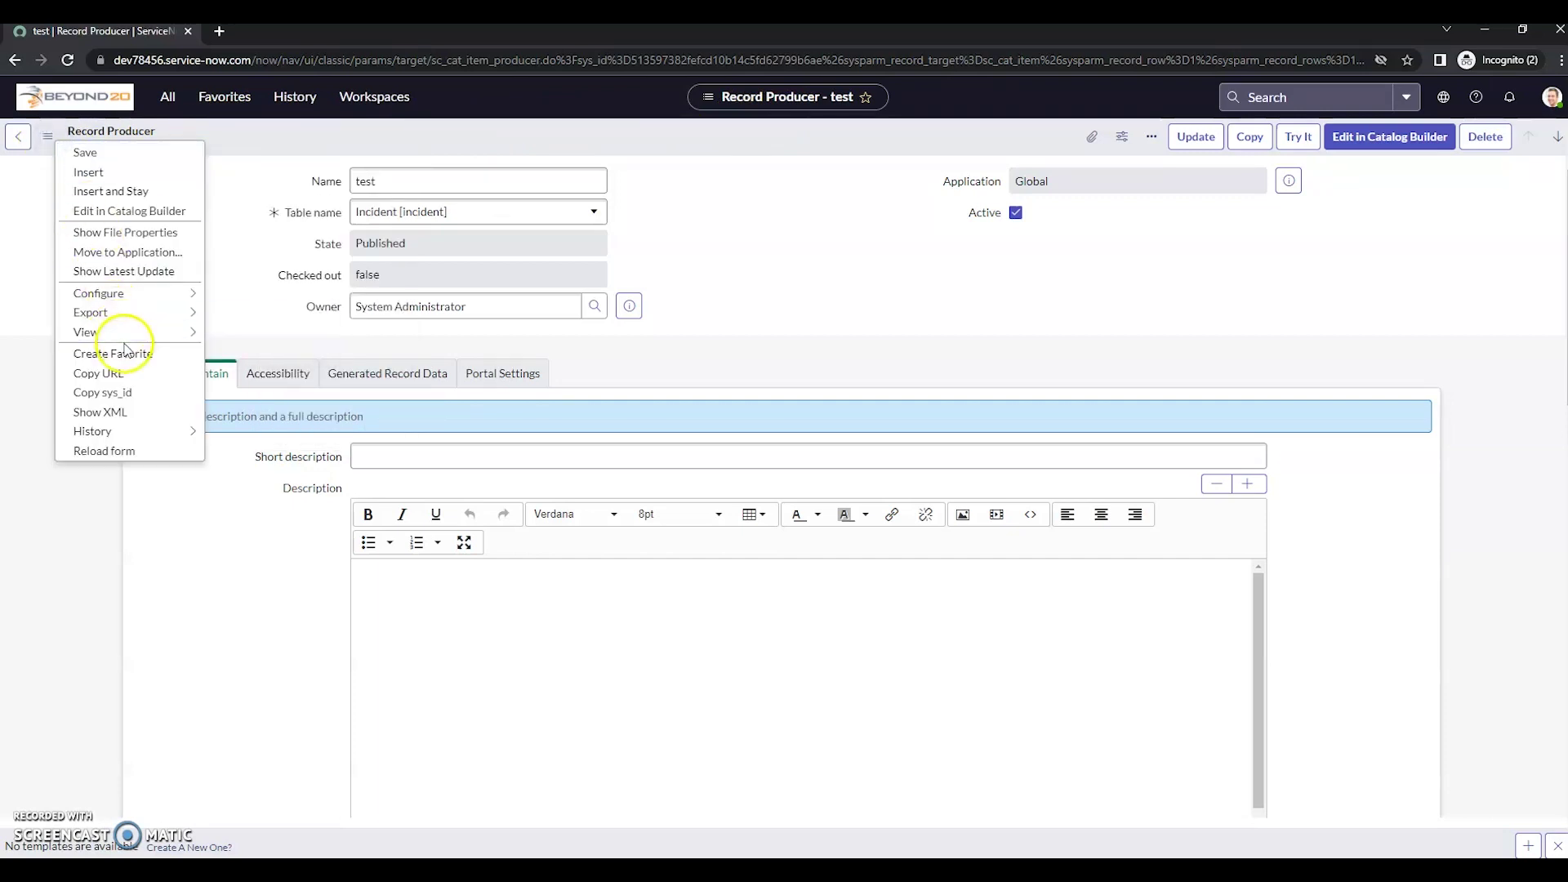
{"action": "mouse_move", "coordinate": [87, 332]}
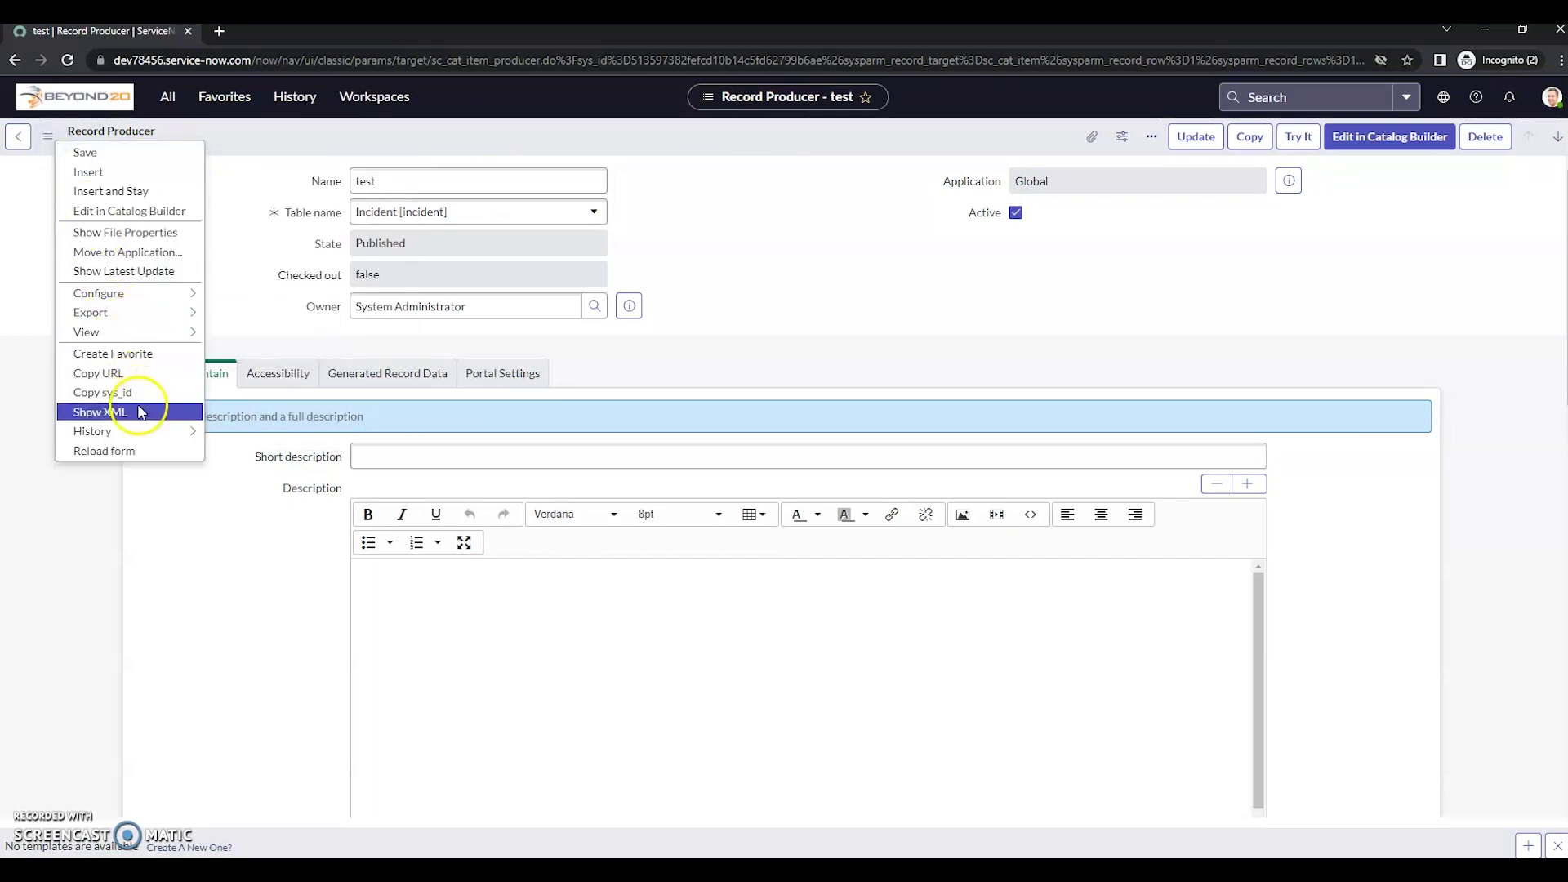
{"action": "left_click", "coordinate": [139, 411]}
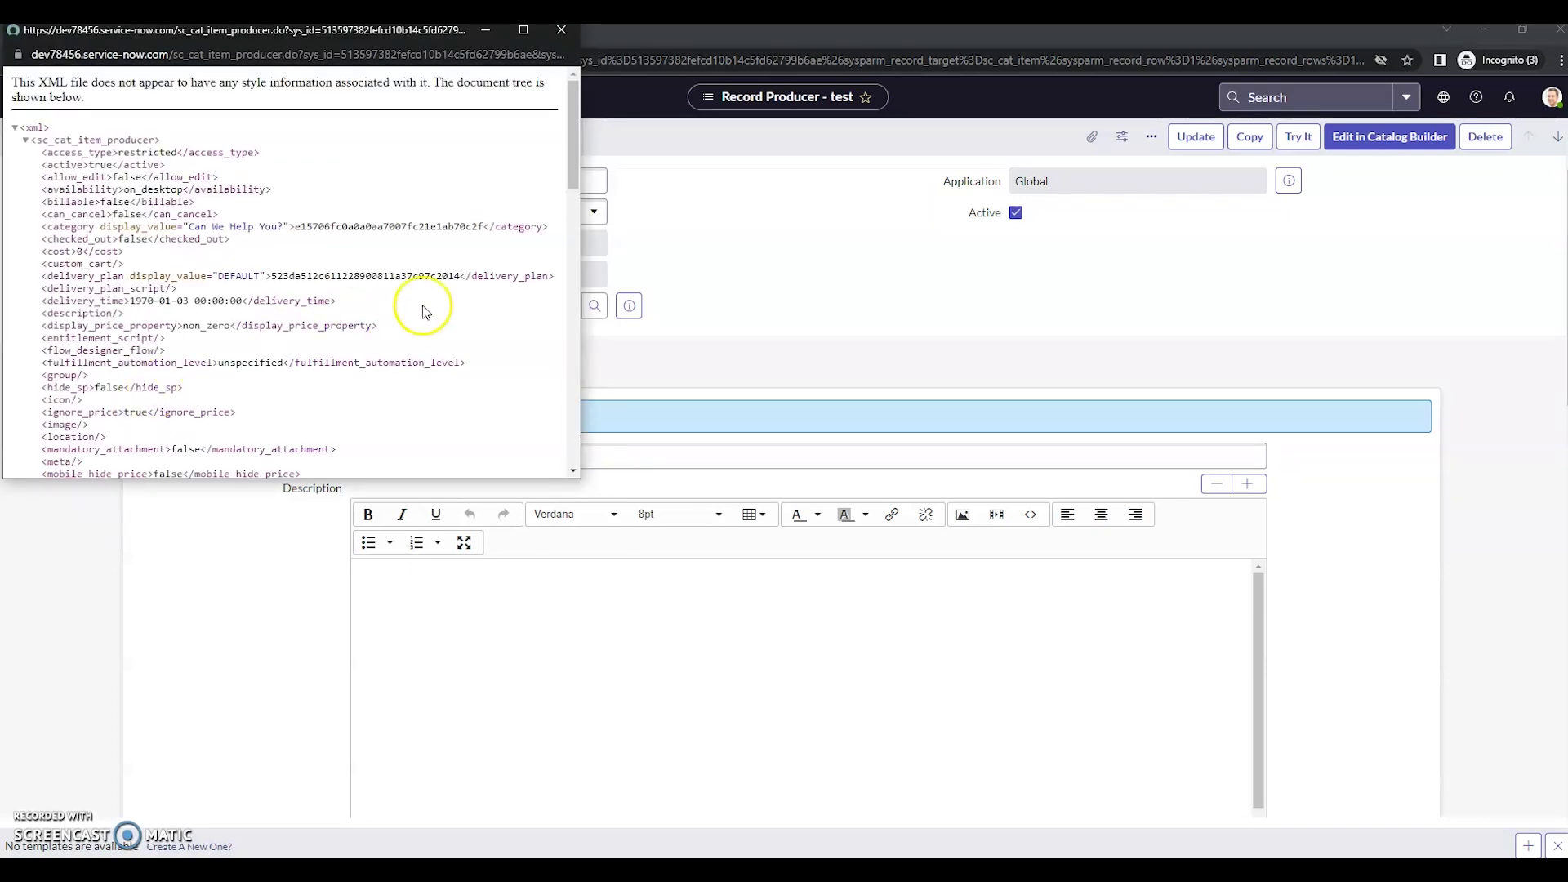
{"action": "left_click_drag", "start_coordinate": [577, 479], "coordinate": [1278, 786]}
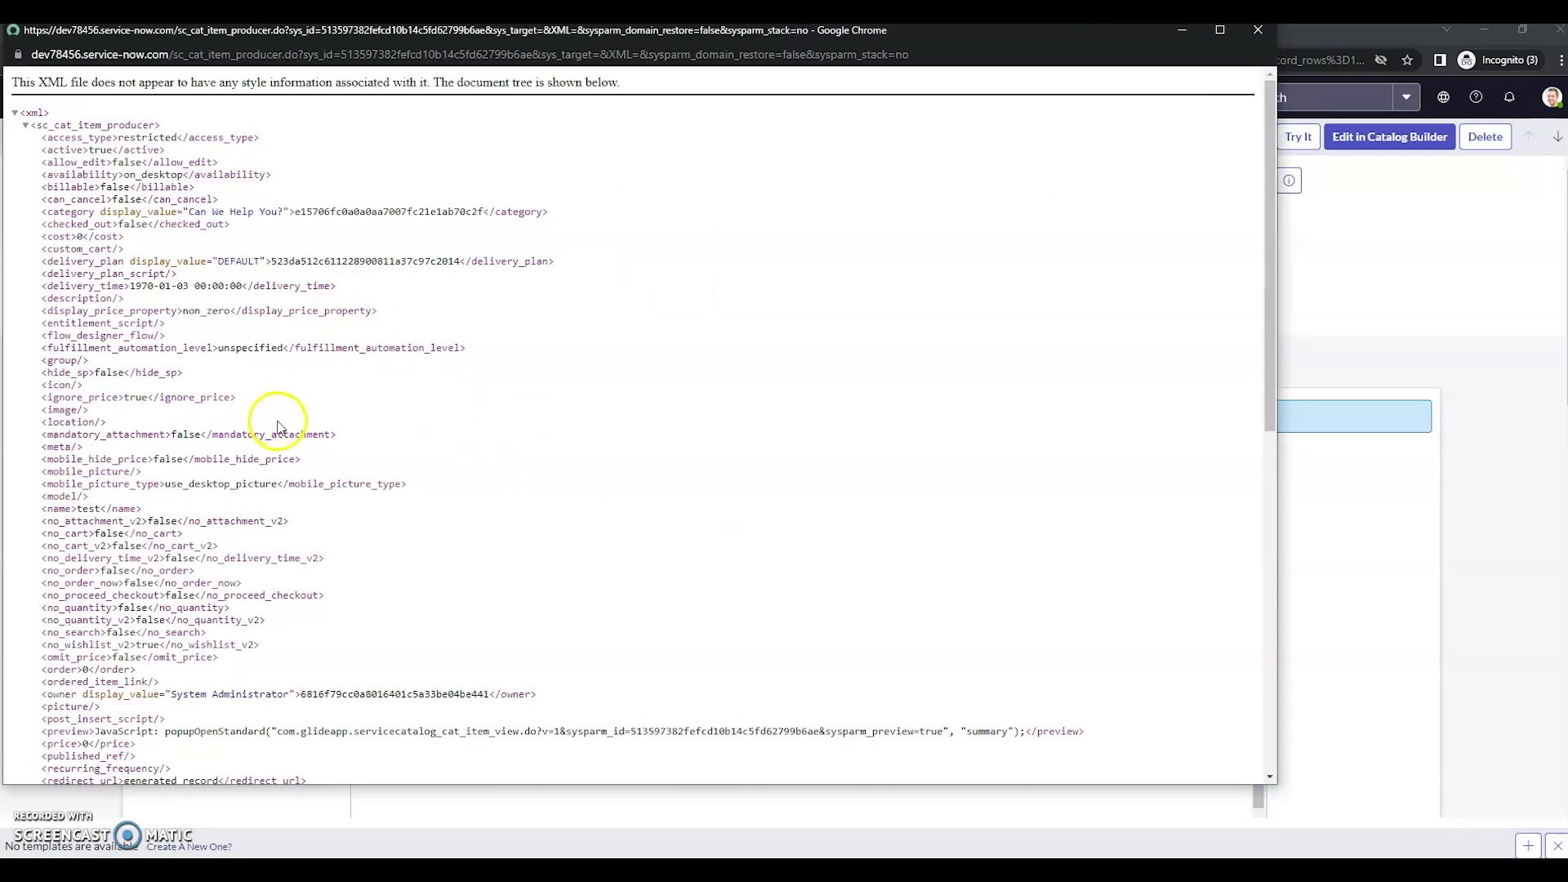
{"action": "scroll", "coordinate": [275, 426], "scroll_direction": "down", "scroll_amount": 2}
{"action": "scroll", "coordinate": [287, 435], "scroll_direction": "down", "scroll_amount": 3}
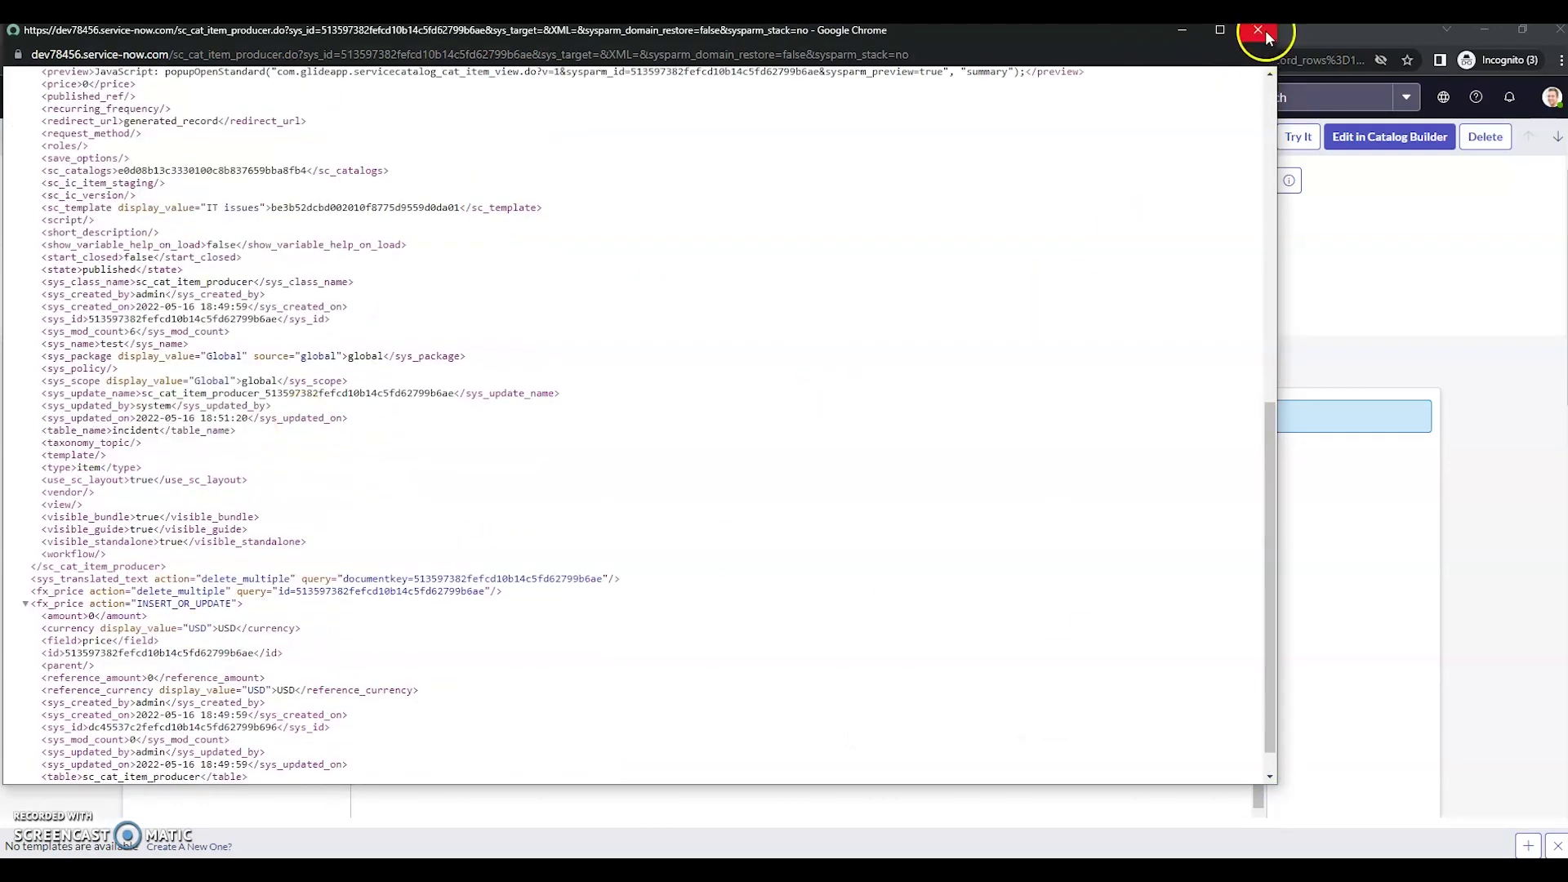
Close the XML popup and check the form's Export menu for XML (This Record) without exporting
{"action": "left_click", "coordinate": [1258, 29]}
{"action": "right_click", "coordinate": [211, 143]}
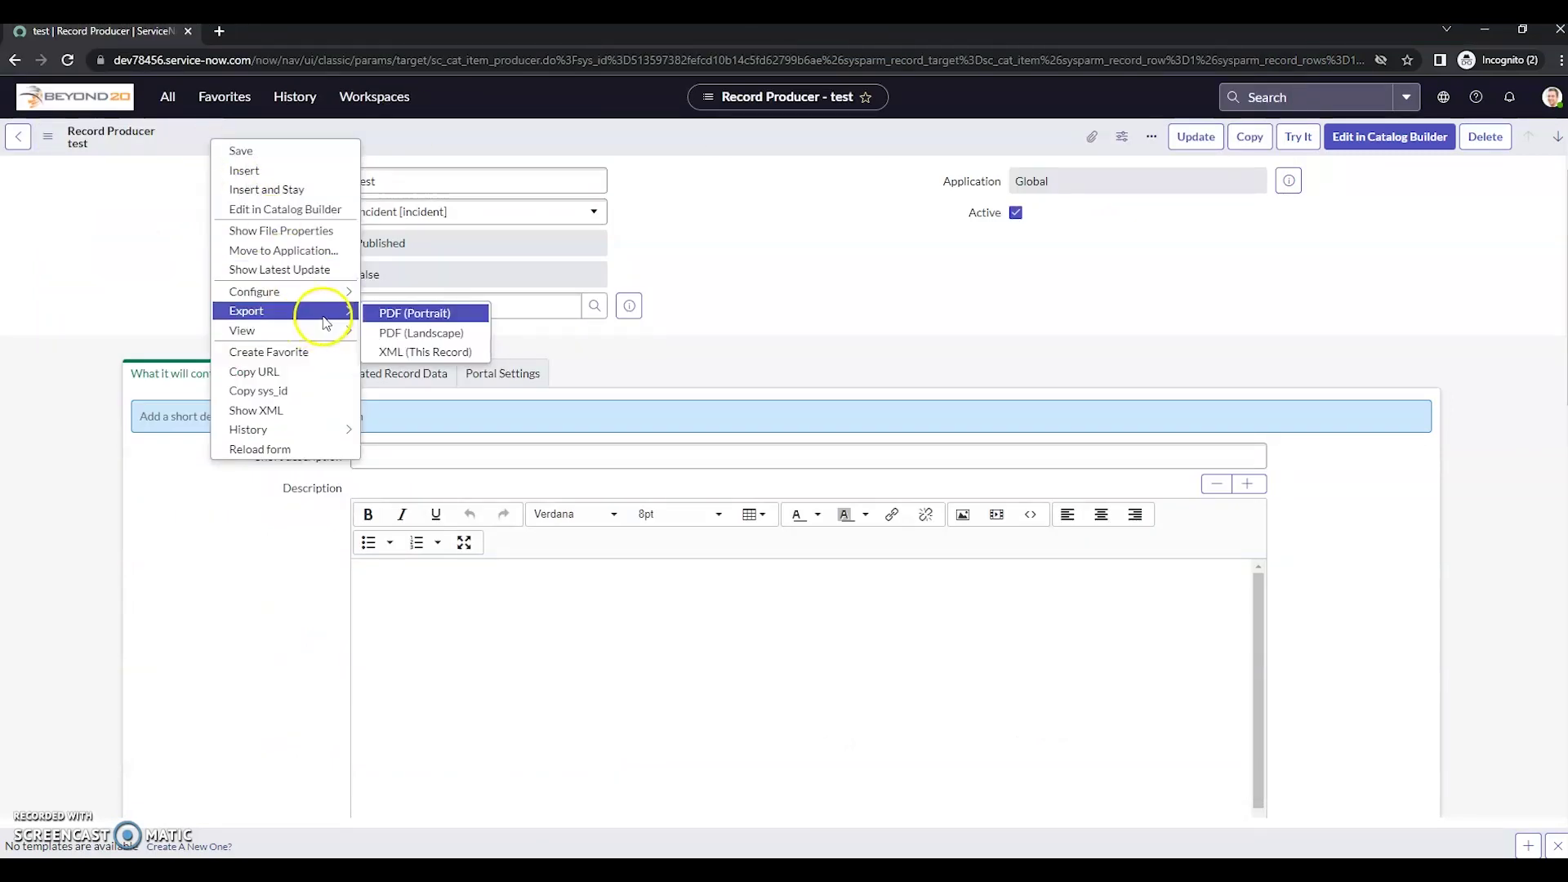
{"action": "mouse_move", "coordinate": [247, 311]}
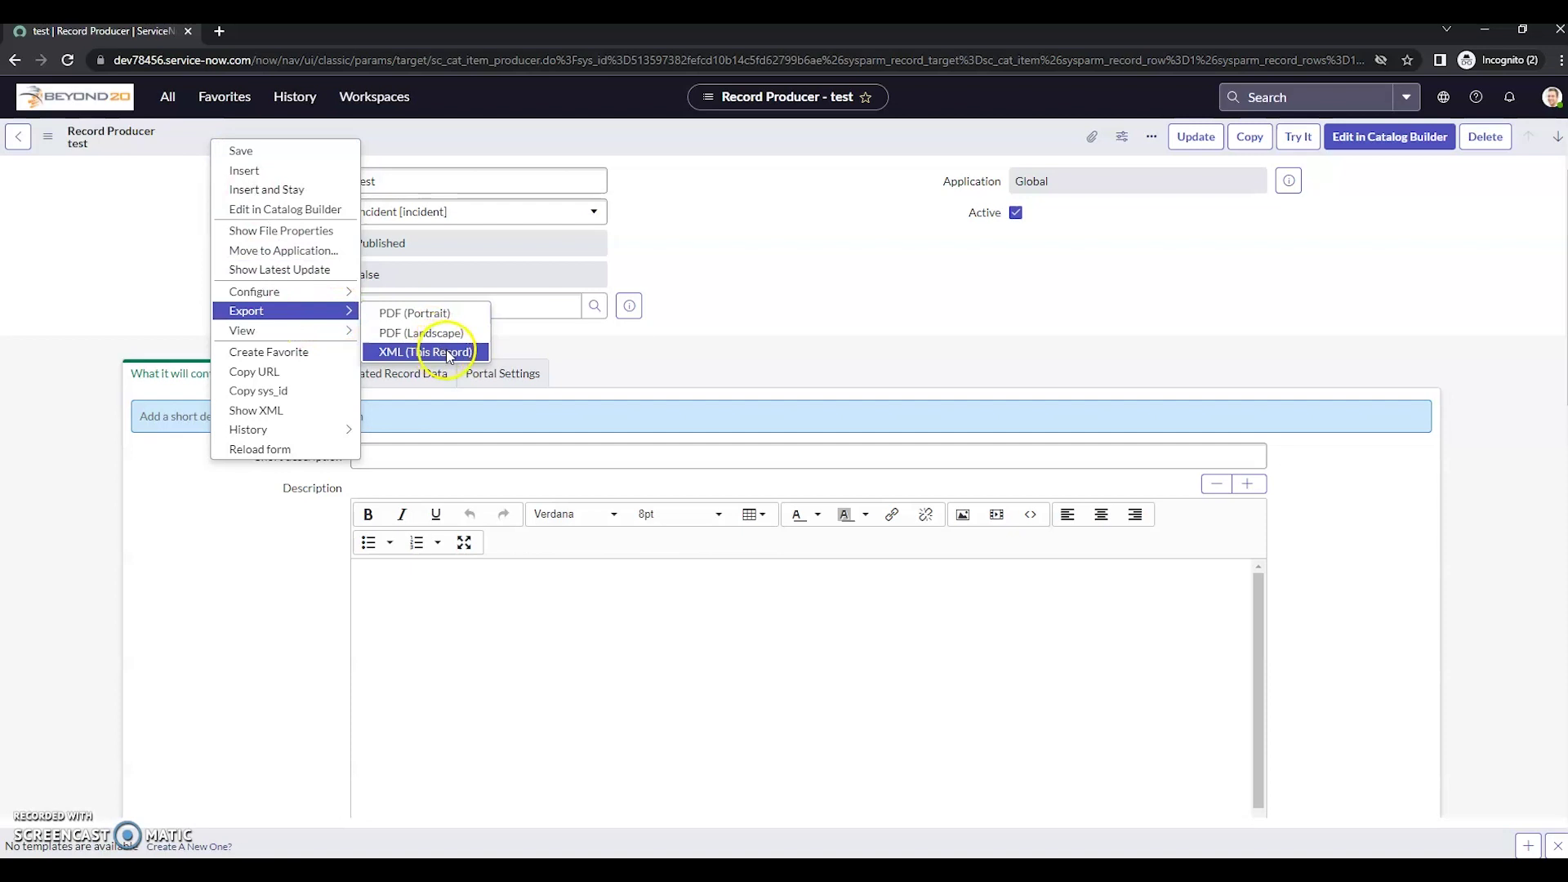
{"action": "left_click", "coordinate": [459, 124]}
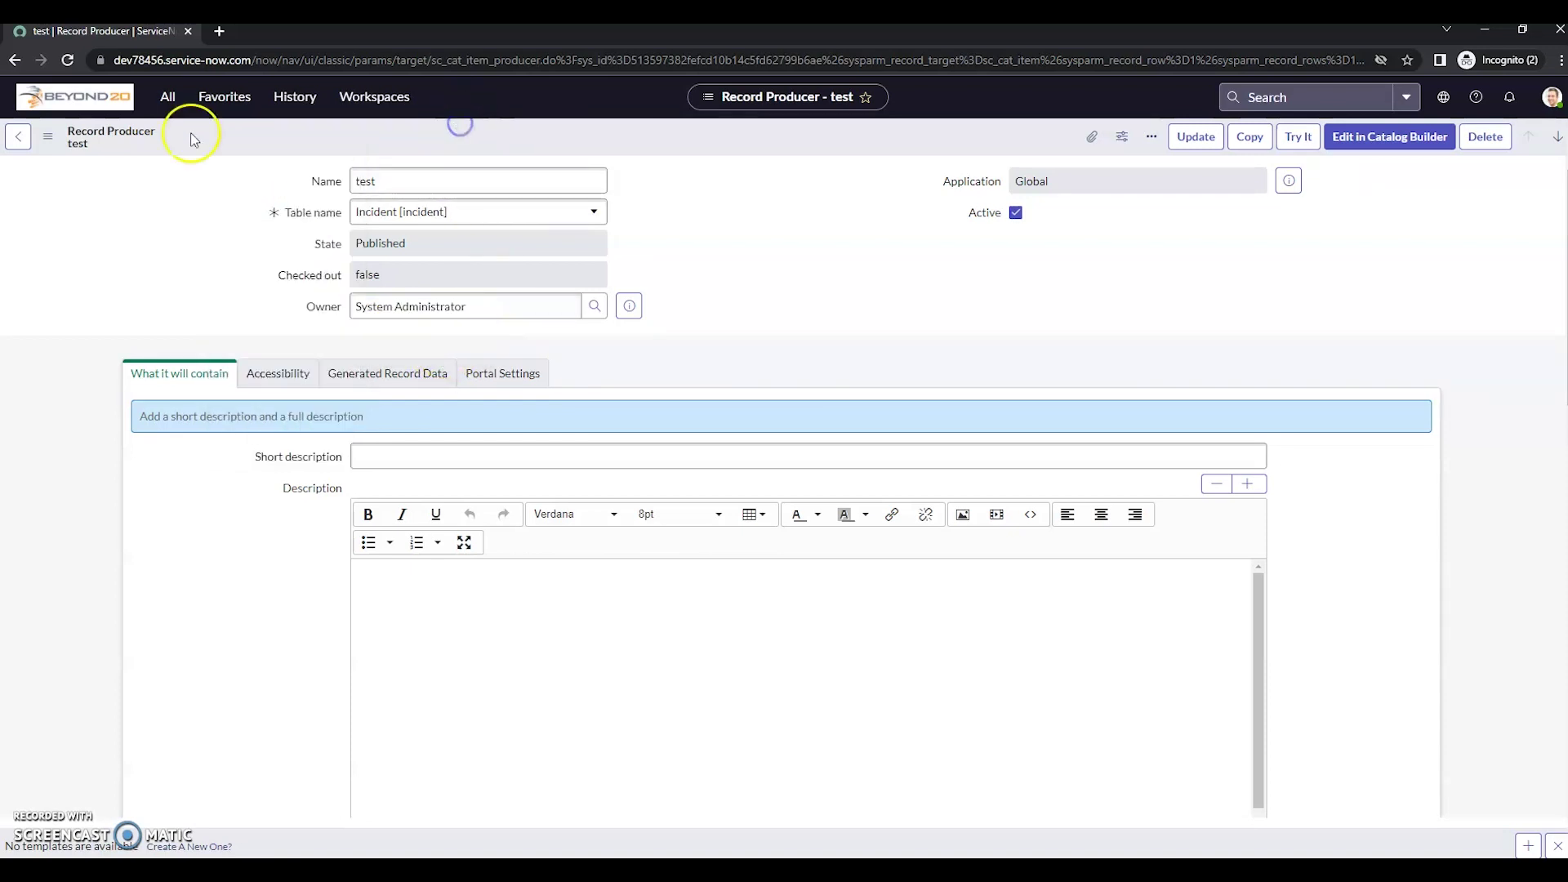
Go back to the Catalog Items list and open the Name column menu showing Import XML
{"action": "left_click", "coordinate": [19, 137]}
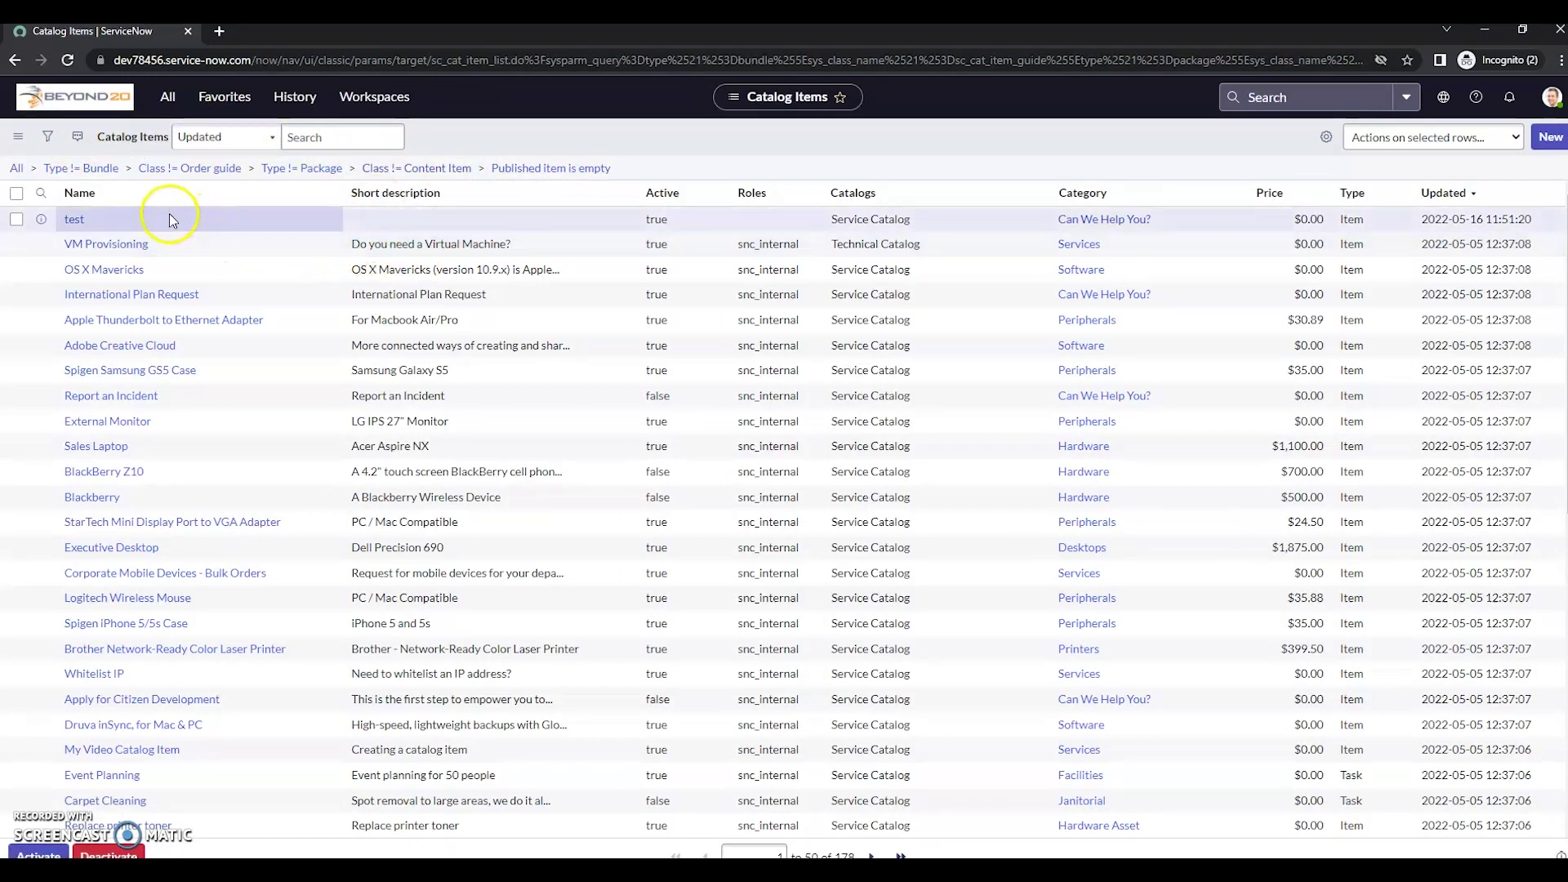
{"action": "mouse_move", "coordinate": [185, 193]}
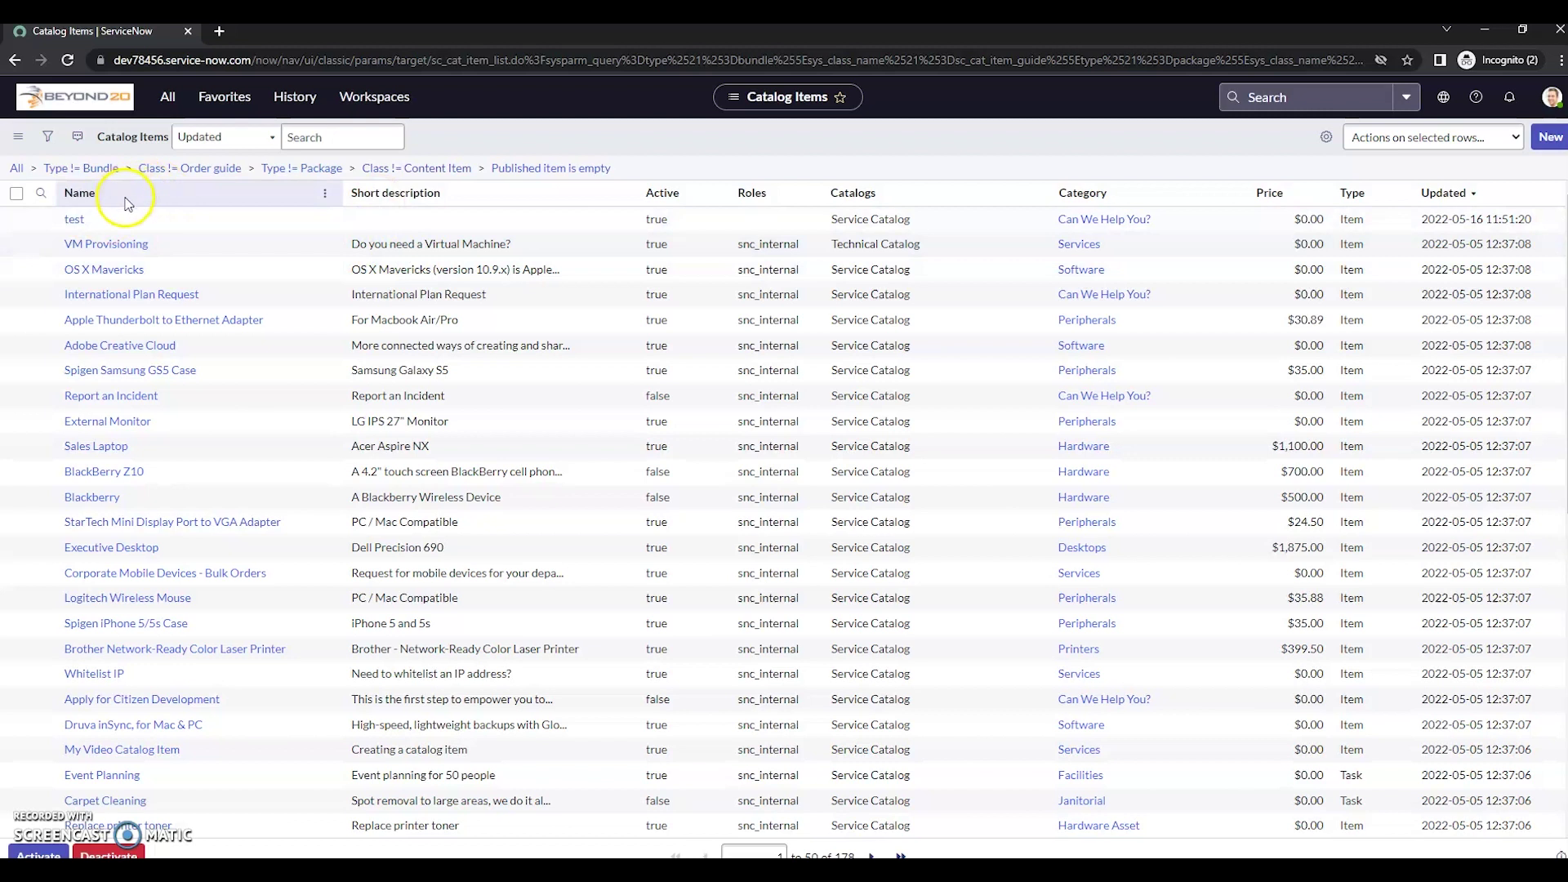
{"action": "right_click", "coordinate": [155, 197]}
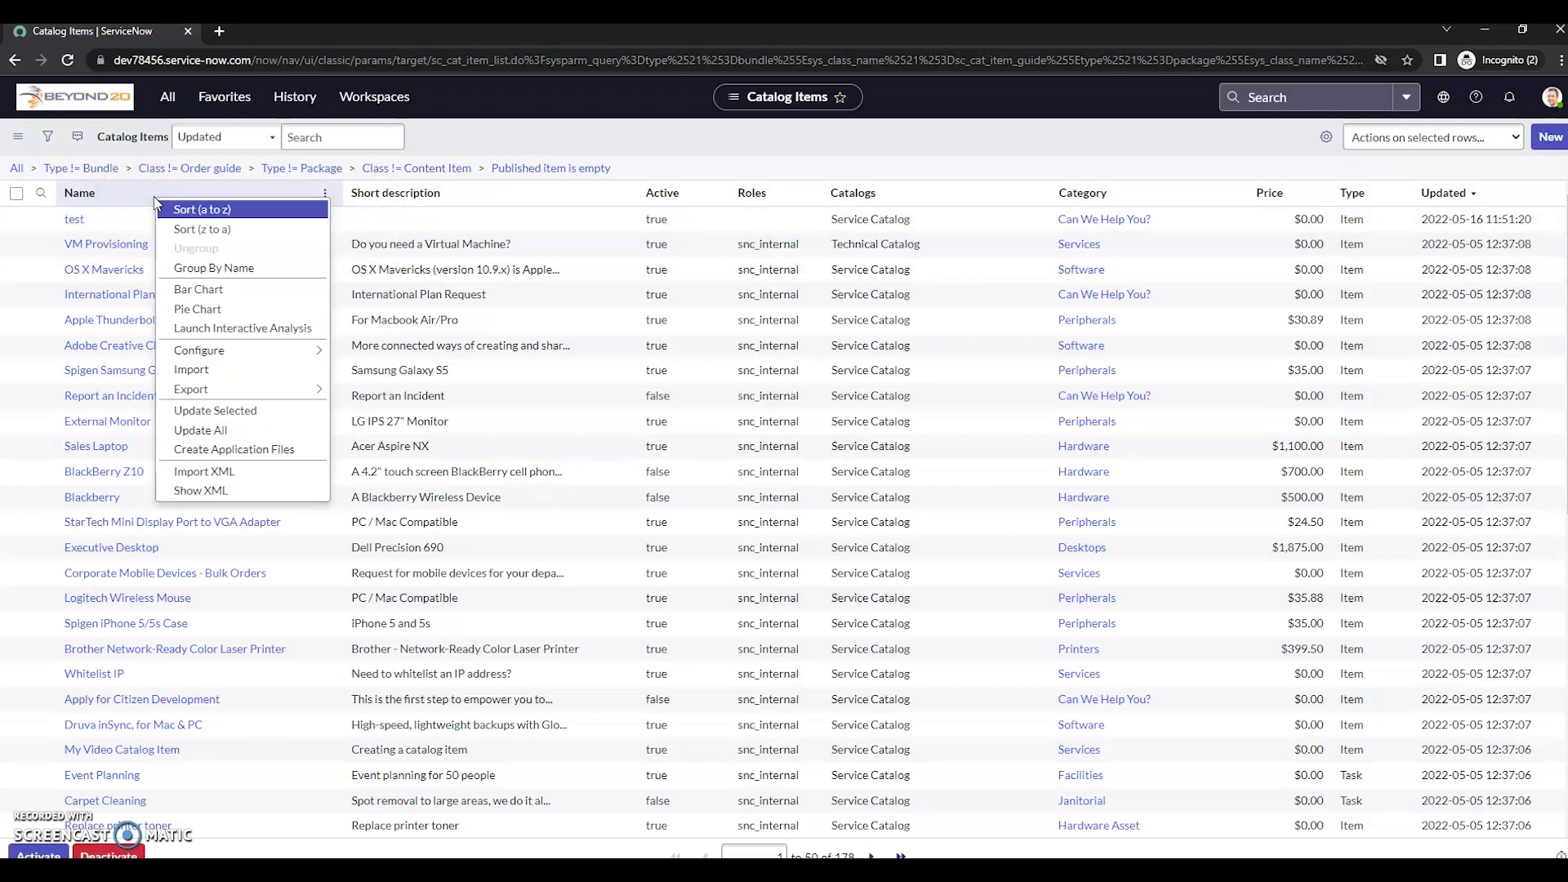